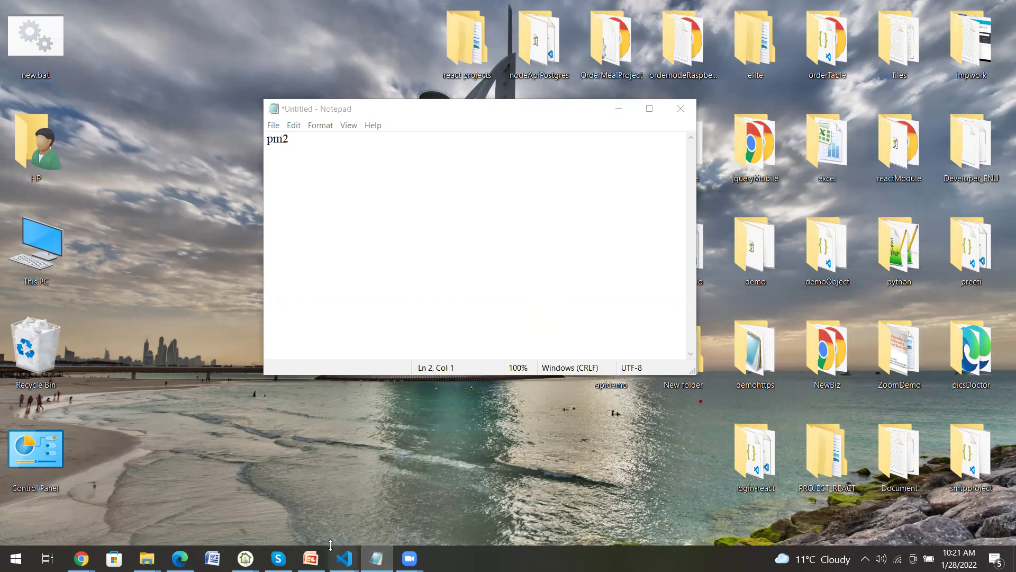
- Start the API with node index.js in a new nodePostgresApi terminal
mouse_move(343, 558)
click(393, 514)
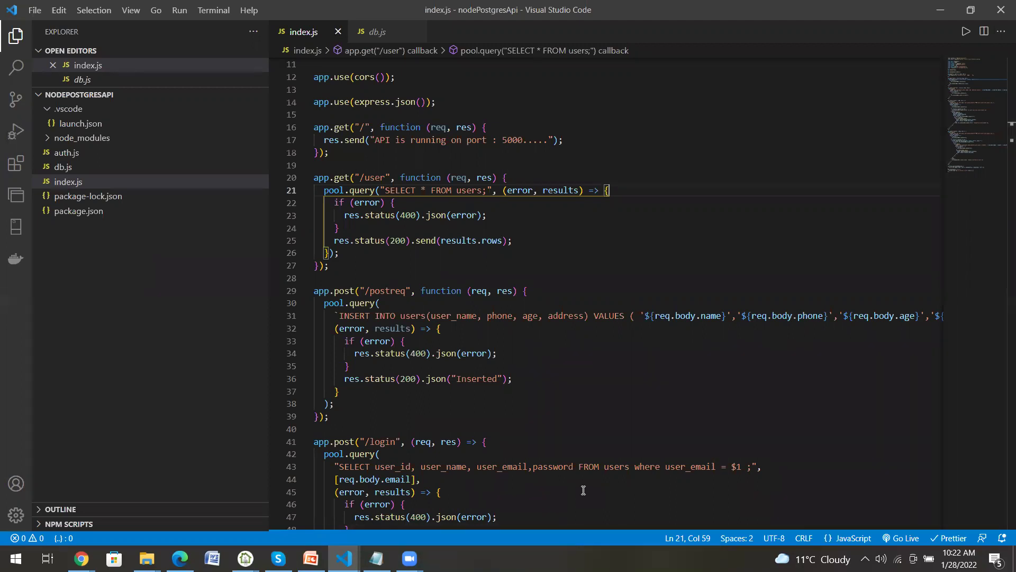
key(ctrl+grave)
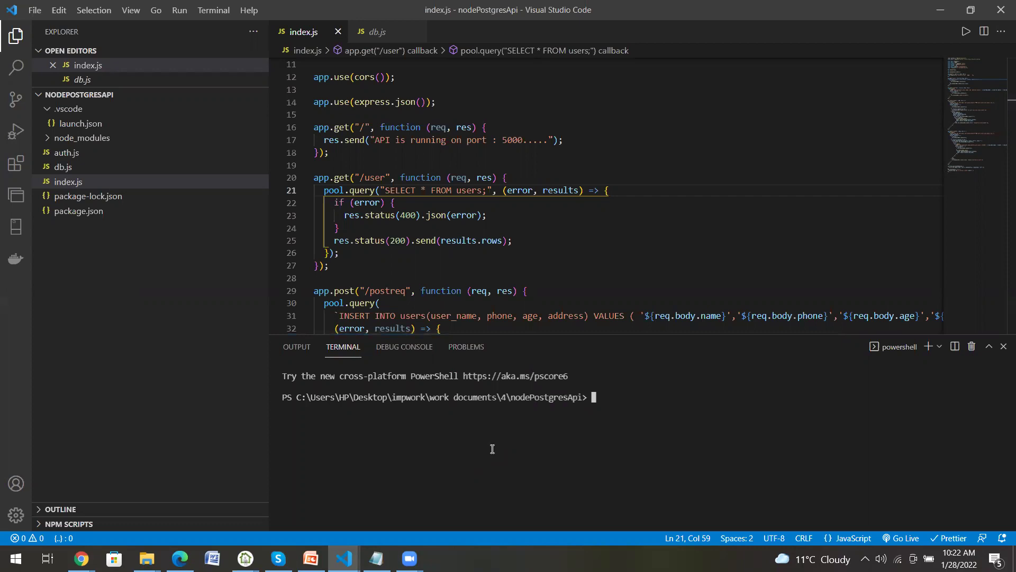
text(node )
text(index.js)
key(Return)
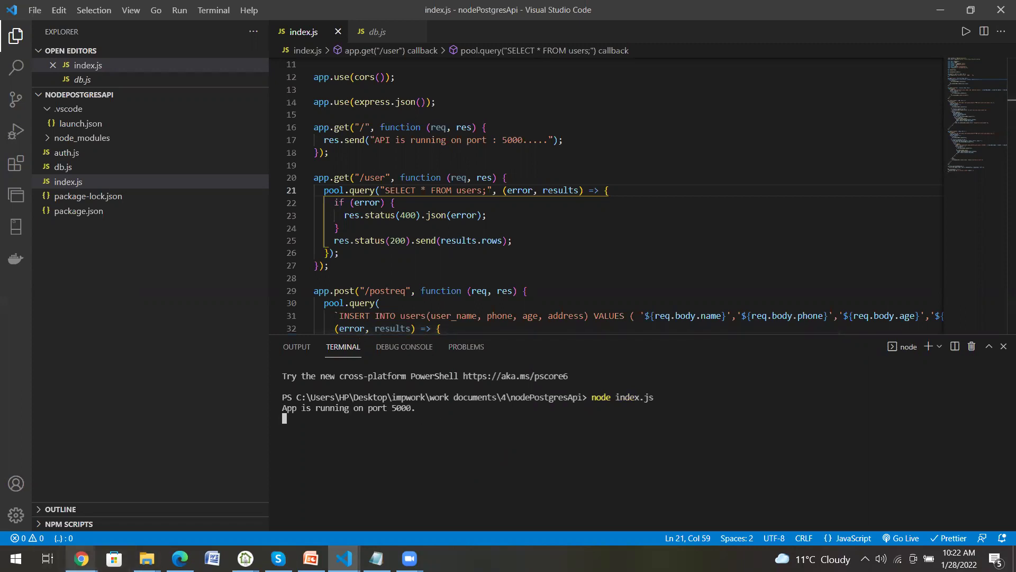
- Check the API at localhost:5000 in the browser, then stop the node server
click(81, 558)
click(215, 497)
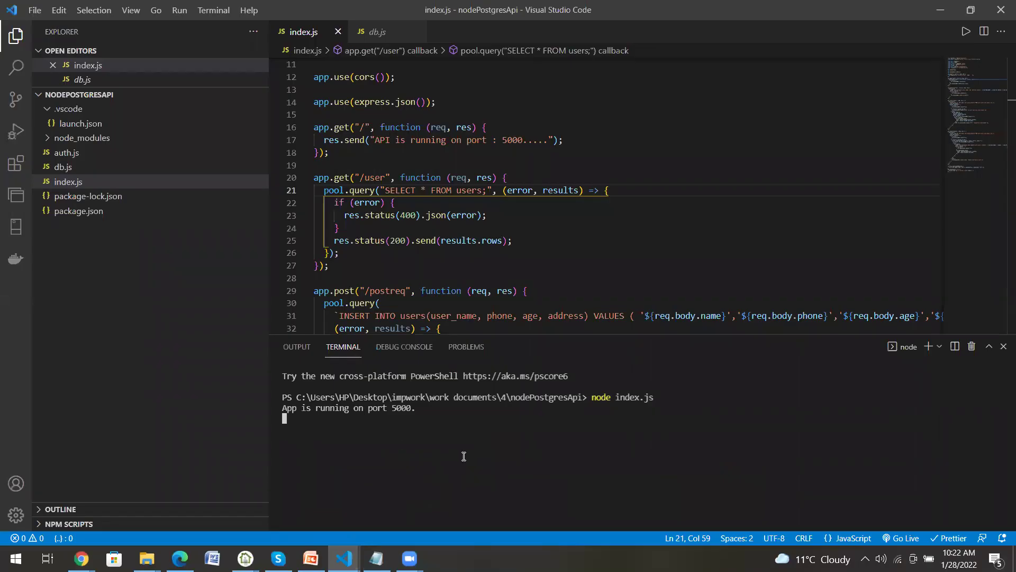
key(ctrl+c)
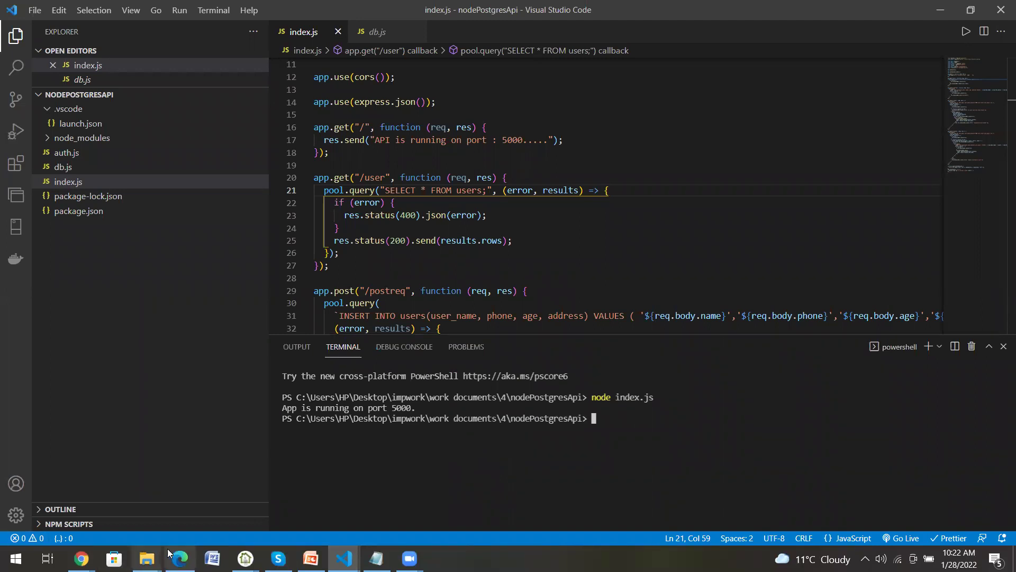
- Reload localhost:5000 to see the refused connection, then return to the nodePostgresApi editor
click(81, 558)
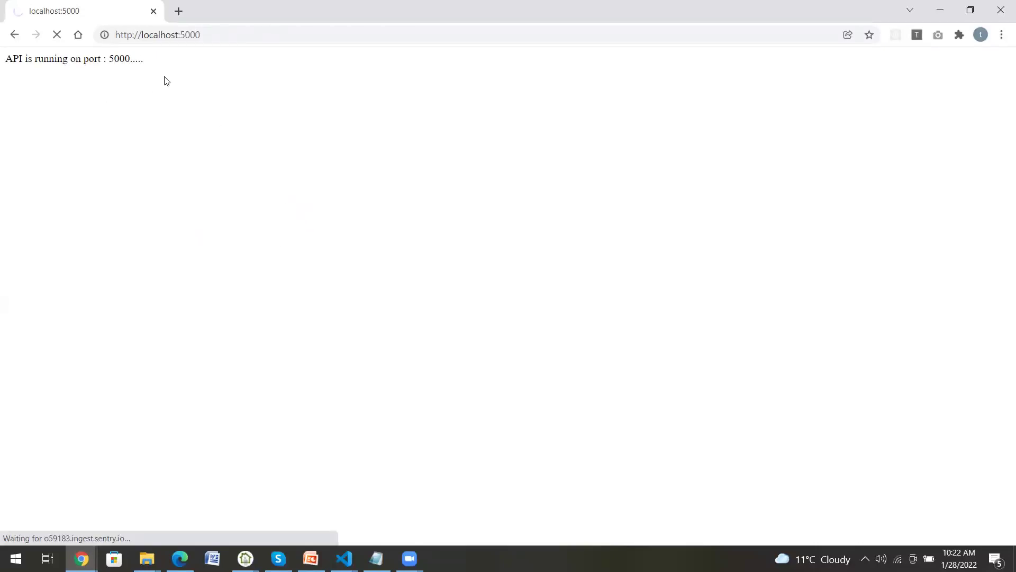
key(F5)
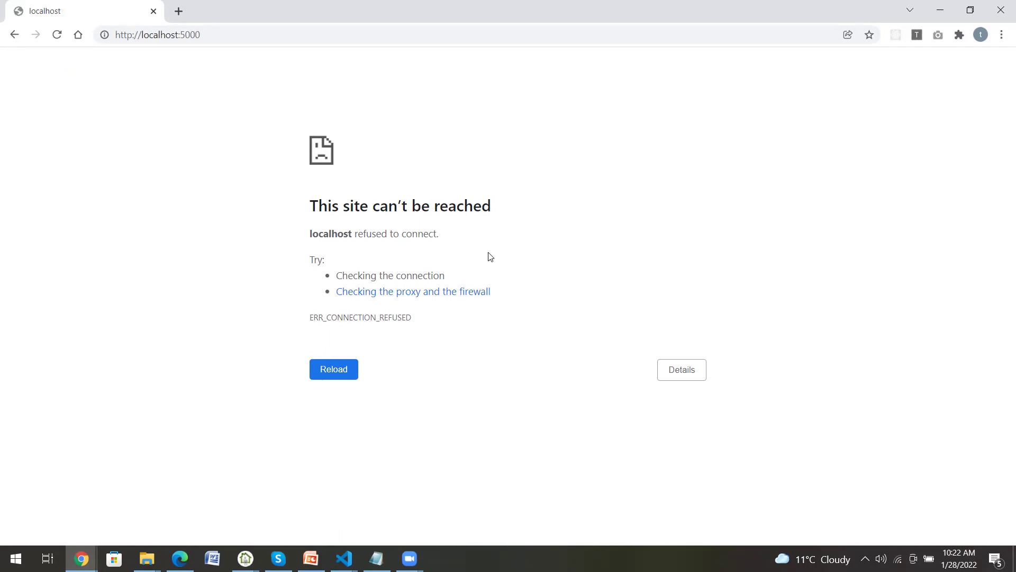
click(343, 558)
click(435, 524)
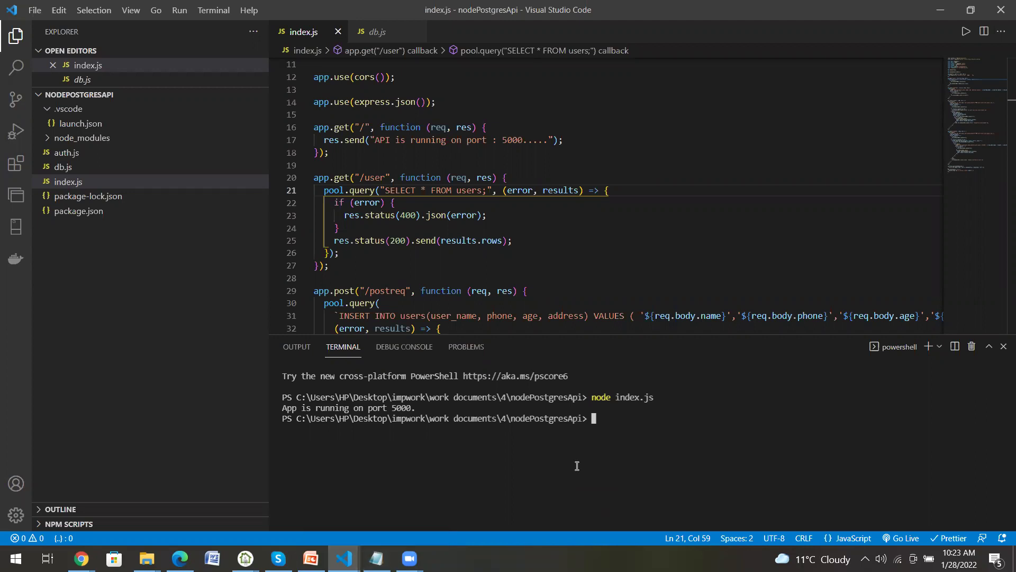
text(npm install pm2 -g -S)
- Run npm install pm2 -g -S in the project terminal
key(Return)
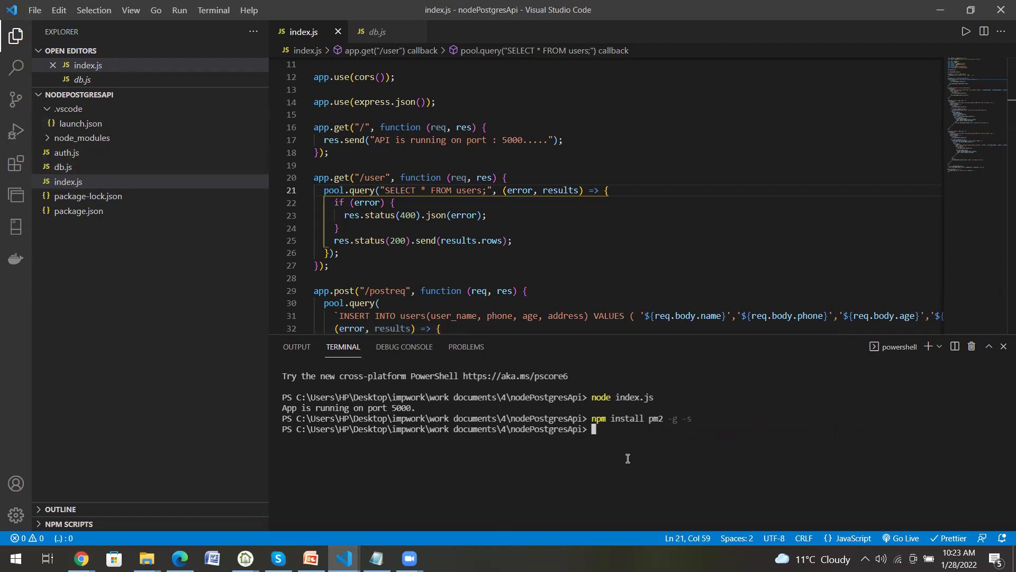
text(pm2 s)
text(tart ind)
text(ex.js)
- Launch the API with pm2 start index.js, then check localhost:5000 in the browser
key(Return)
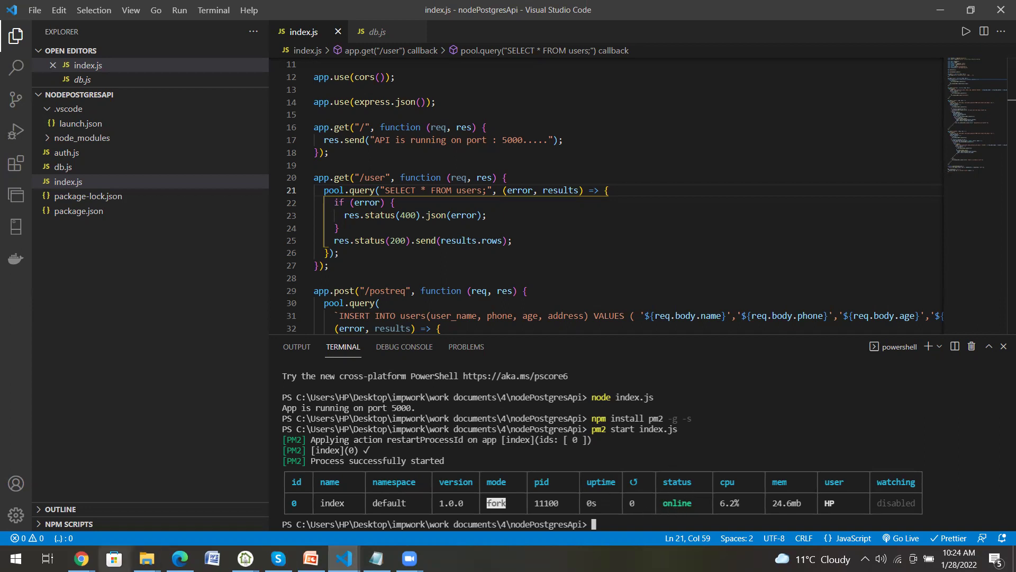
click(81, 558)
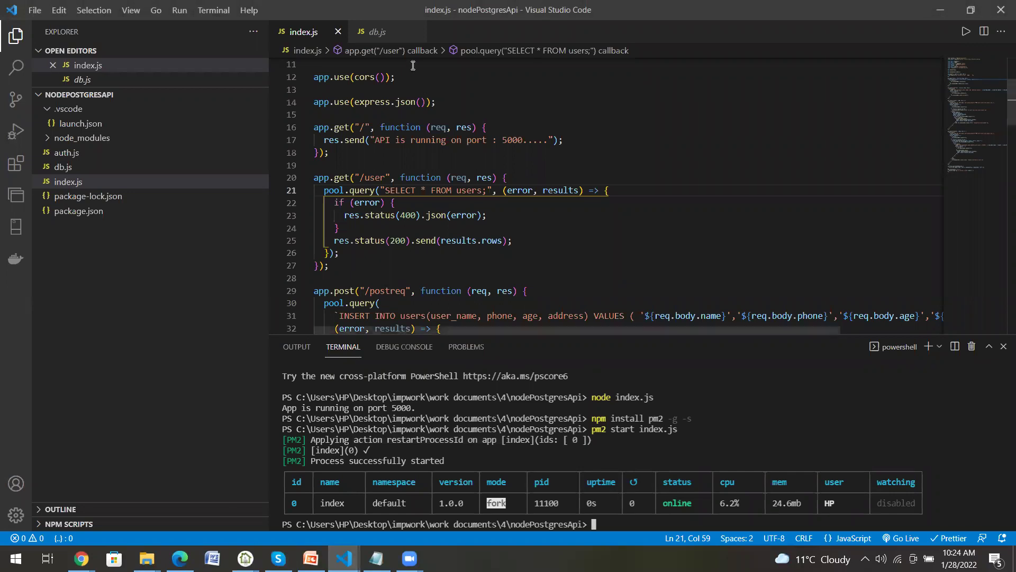
scroll(497, 219, down, 1)
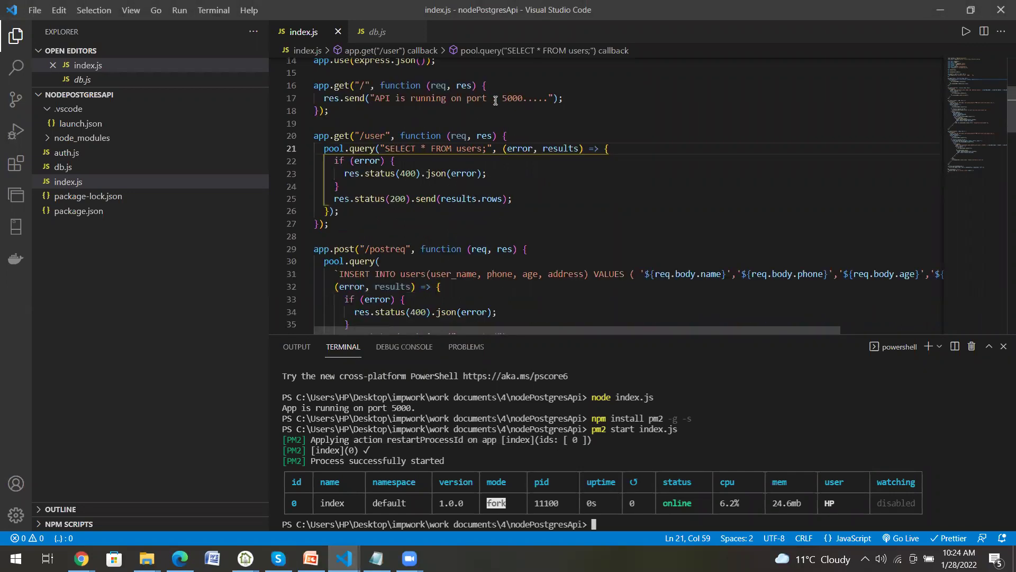
- Remove ': 5000' from the line 17 message, save index.js, and run pm2 restart index.js
drag(490, 99, 524, 99)
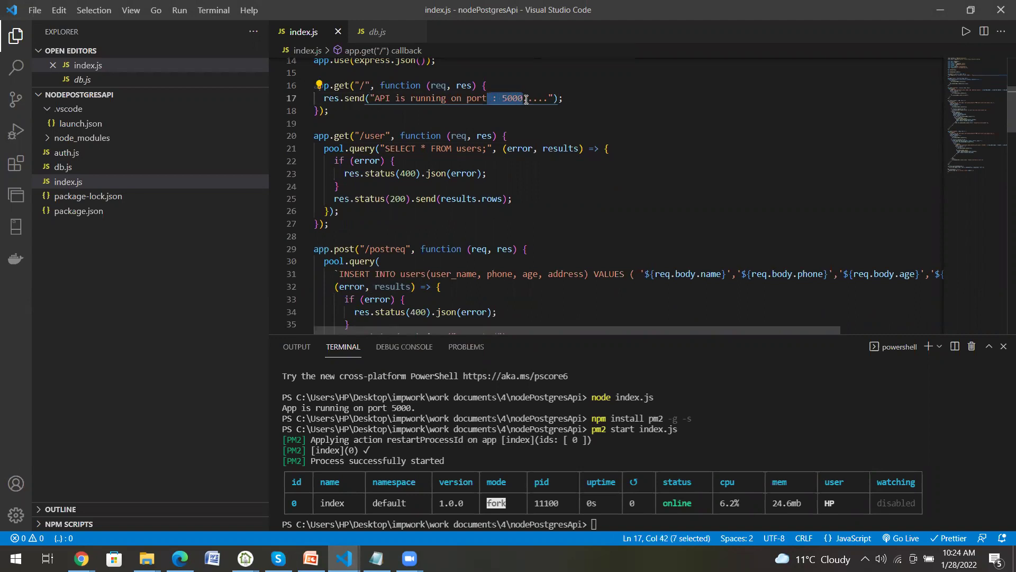
key(BackSpace)
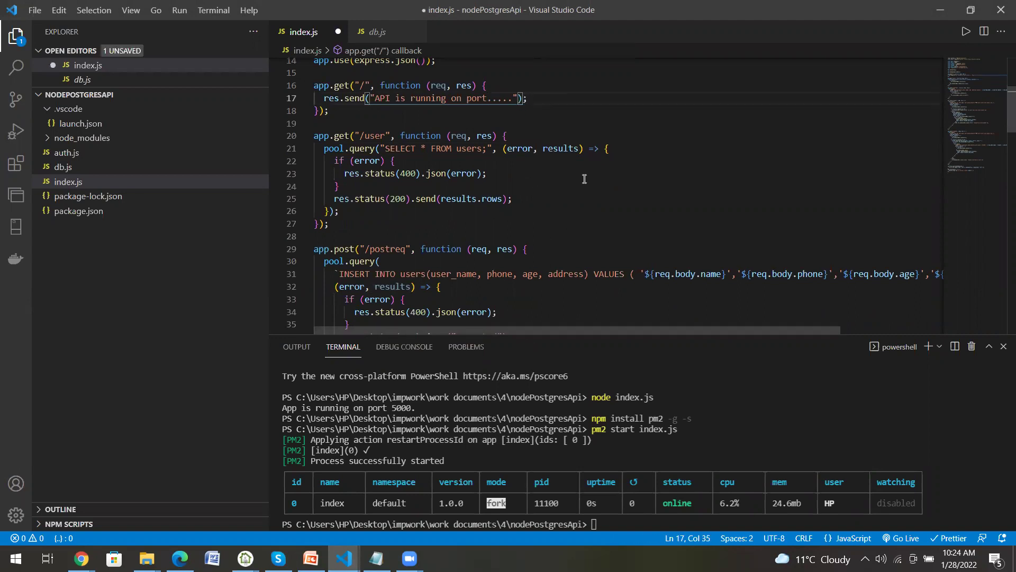
click(585, 179)
key(ctrl+s)
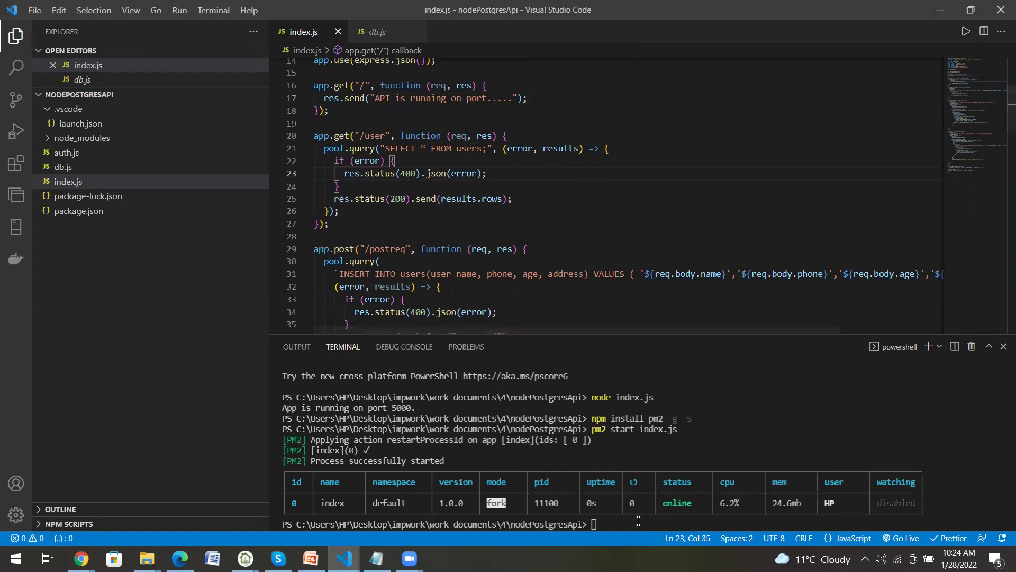
click(638, 520)
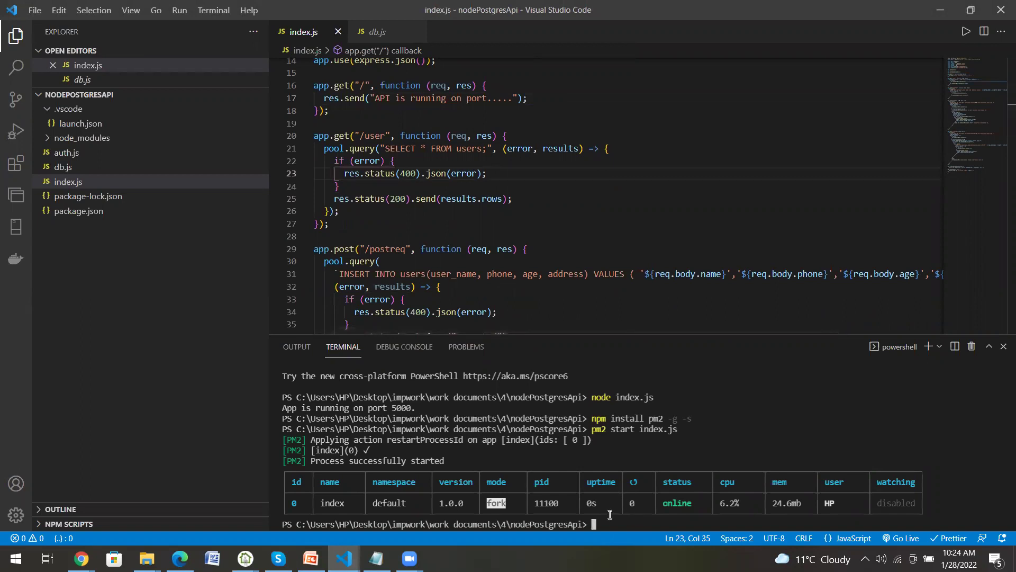
text(pm)
text(2 rest)
text(art index)
text(.js)
key(Return)
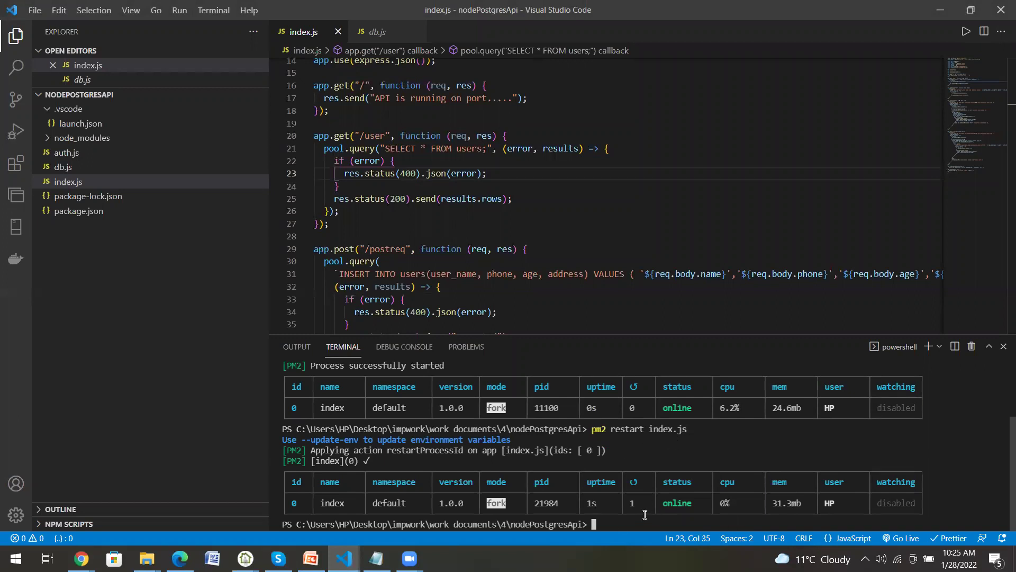
text(pm2)
text( stop )
text(index)
text(.js)
- Run pm2 stop index.js, then bring the Chrome localhost:5000 window forward
key(Return)
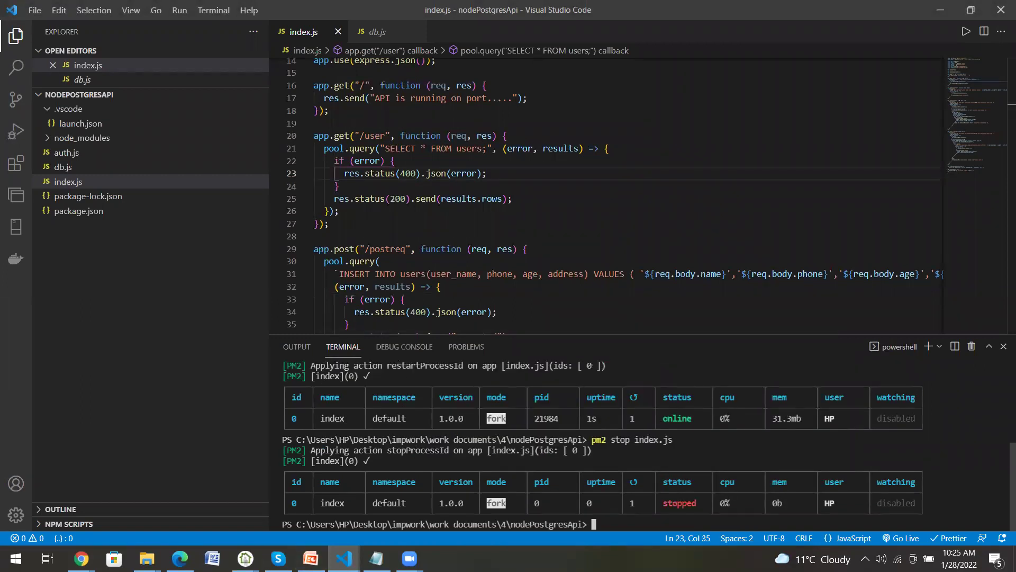
click(81, 558)
click(200, 518)
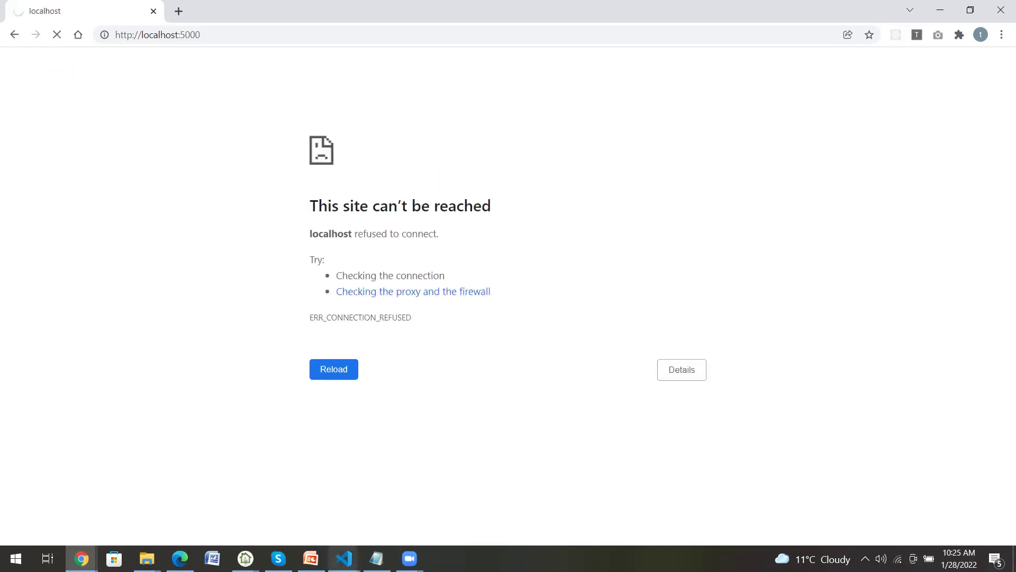
- Leave the connection-refused localhost:5000 page and return to VS Code
click(343, 558)
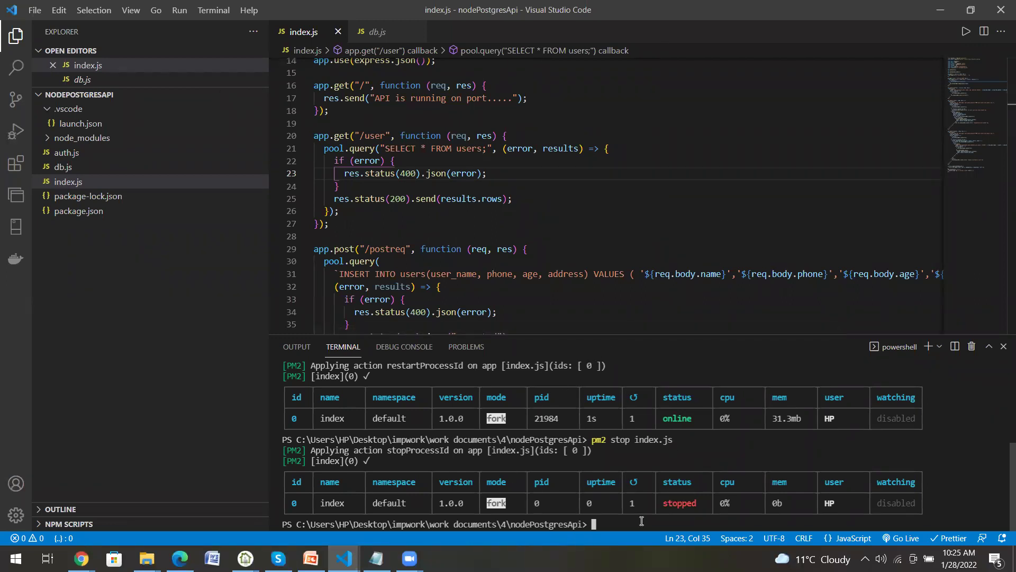
text(pm)
text(2 del)
text(ete inde)
text(x)
- Run pm2 delete index, then reload localhost:5000 in Chrome
key(Return)
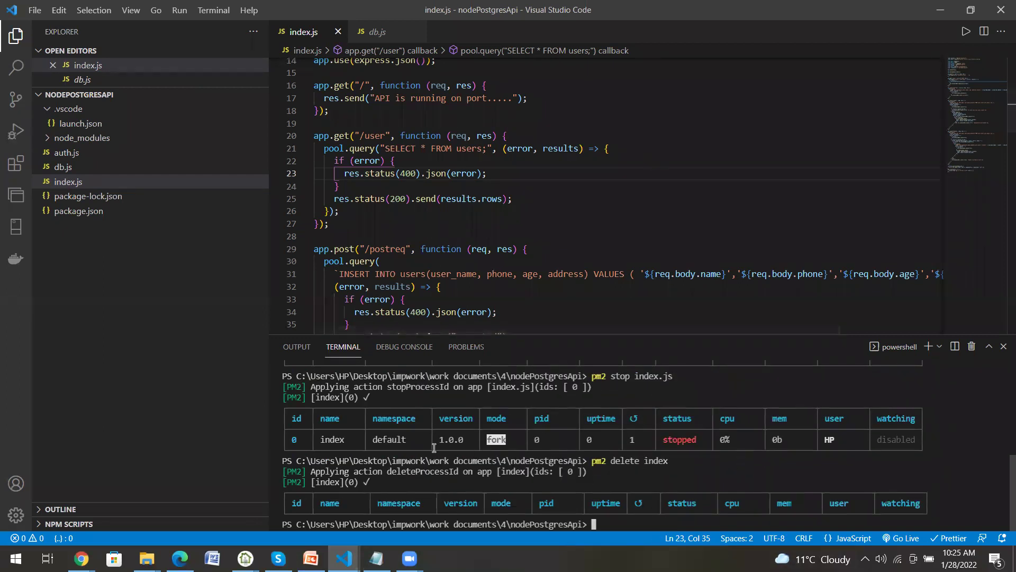
click(81, 558)
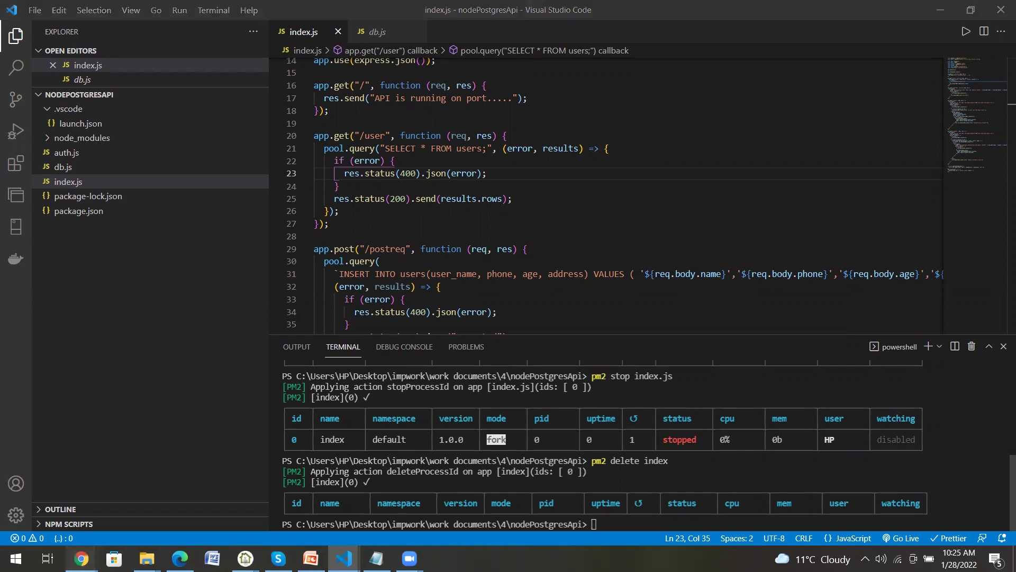
click(181, 511)
key(F5)
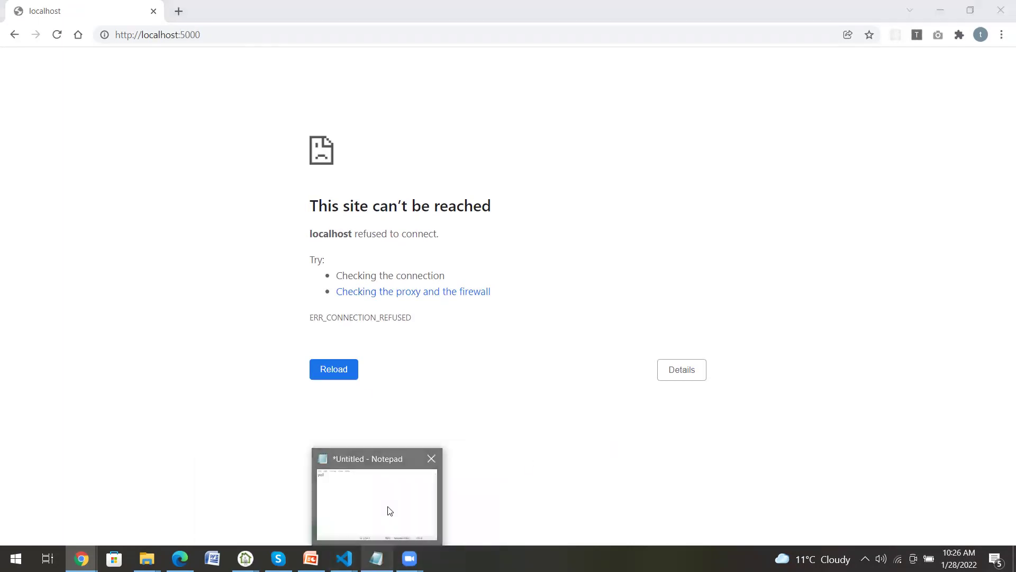
- Bring the '*Untitled - Notepad' window holding the pm2 note to the front
click(389, 510)
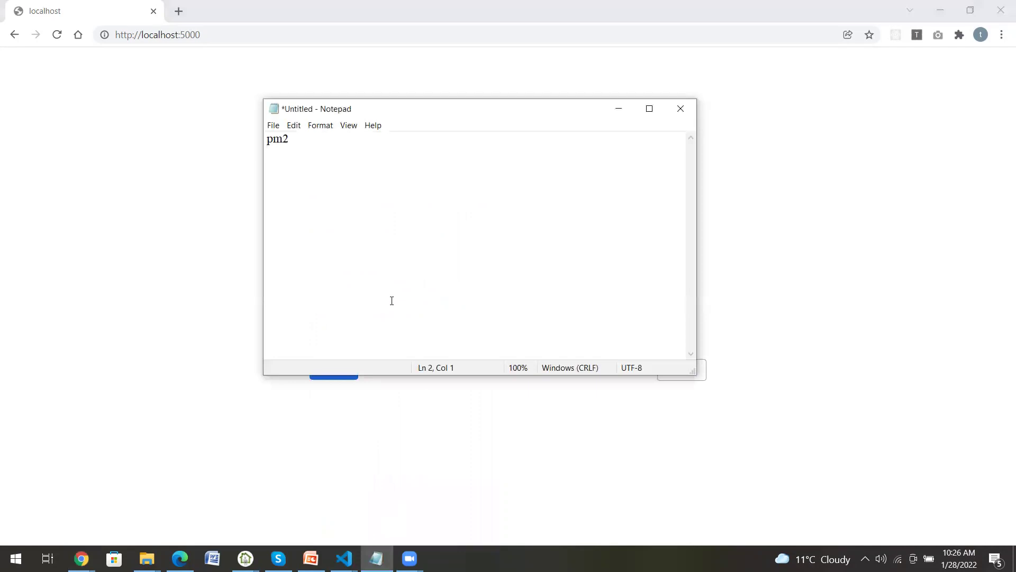